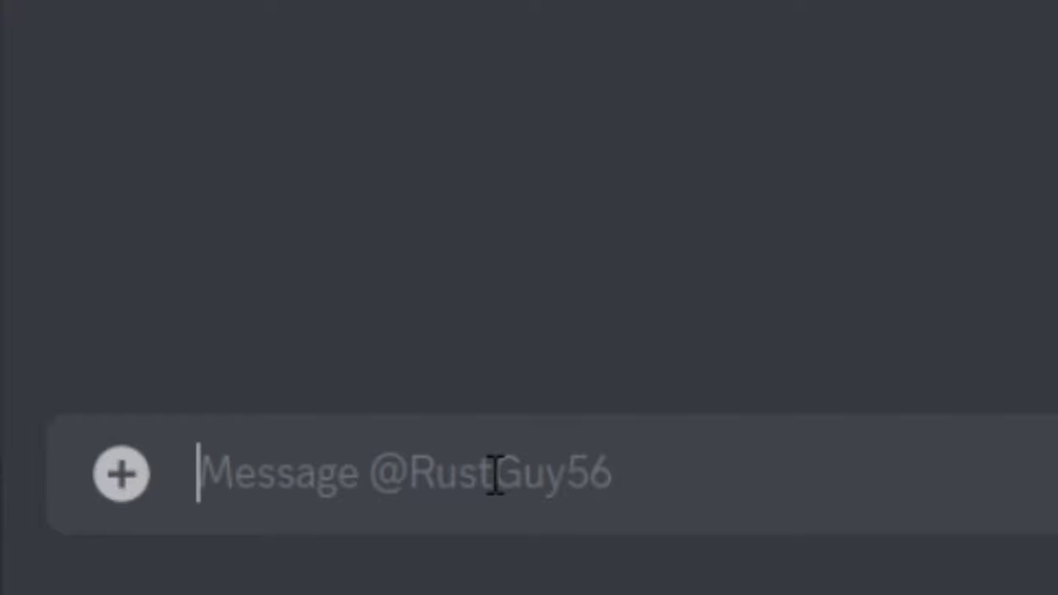
Send the message "Bold" in the direct message chat, formatted as bold text with Markdown.
{"action": "type", "text": "**"}
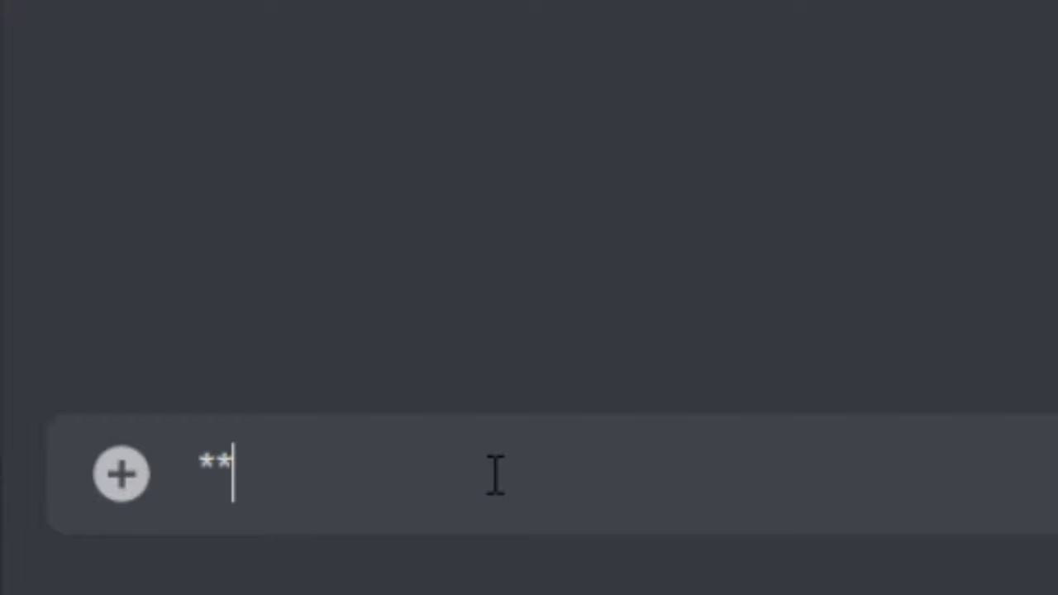
{"action": "type", "text": "Bold**"}
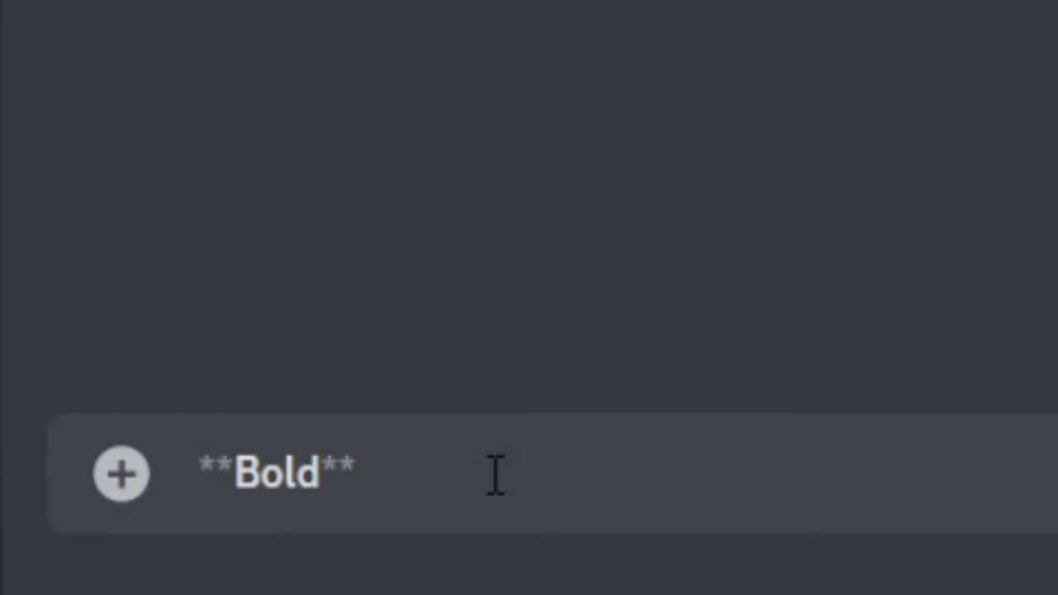
{"action": "key", "text": "Return"}
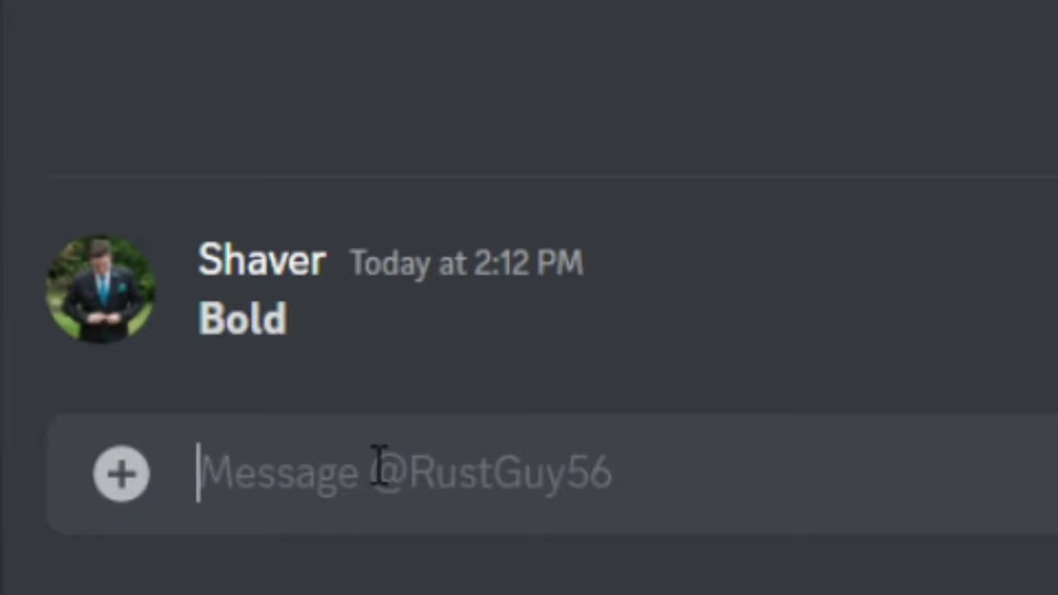
Send the message "Italics" in the chat, formatted as italic text with Markdown.
{"action": "type", "text": "*"}
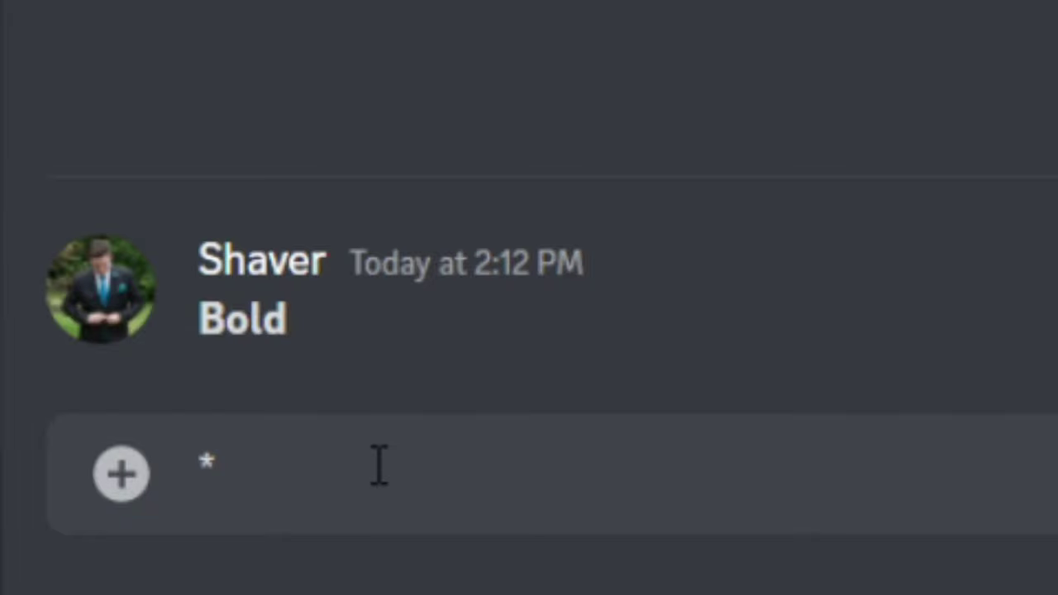
{"action": "type", "text": "Italics"}
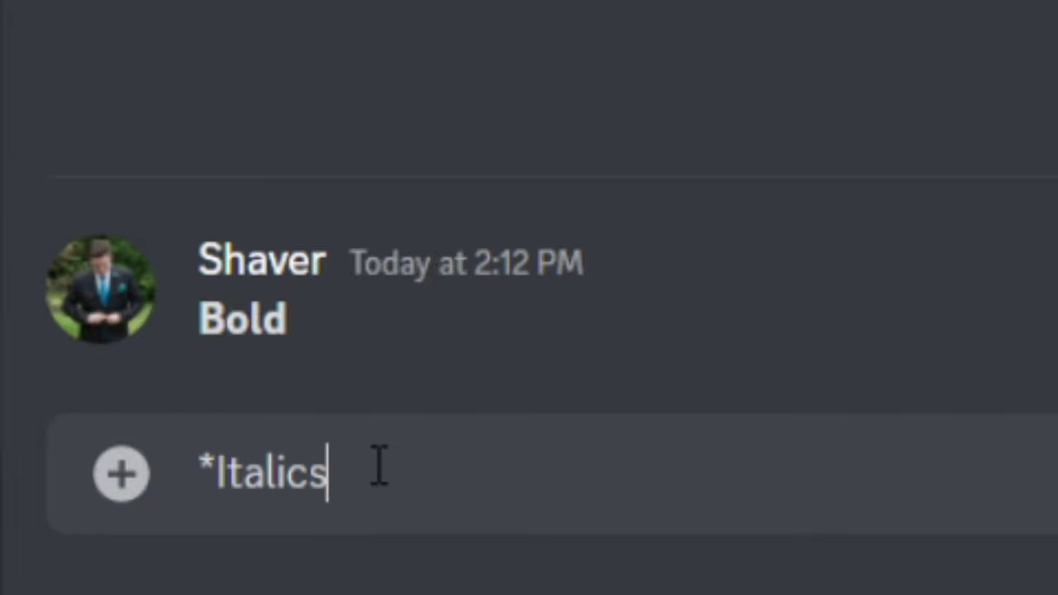
{"action": "type", "text": "*"}
{"action": "key", "text": "Return"}
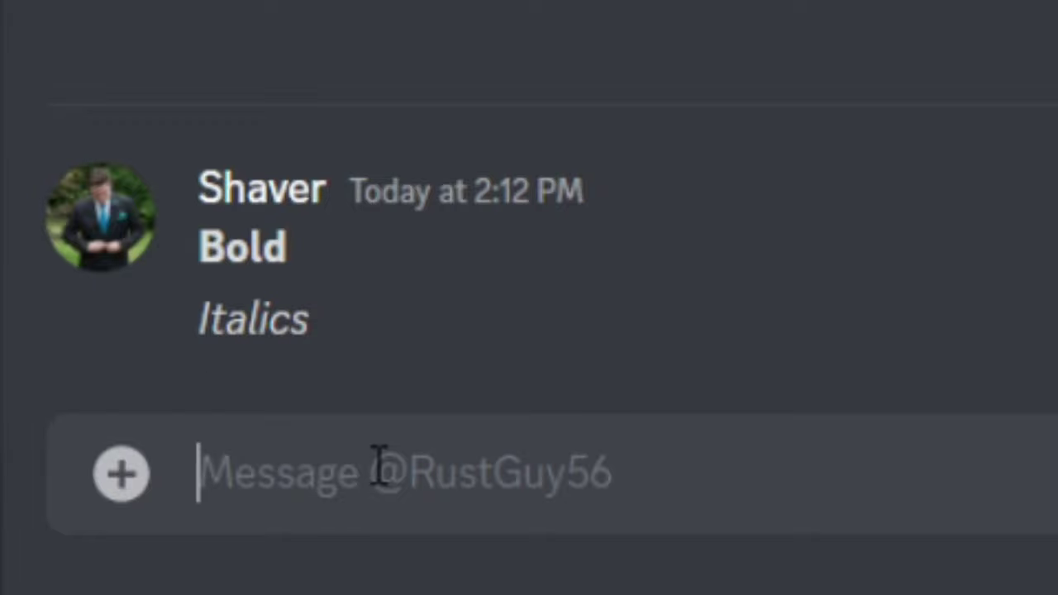
Send the message "Bolded Italics" in the chat, formatted as both bold and italic with Markdown.
{"action": "type", "text": "***"}
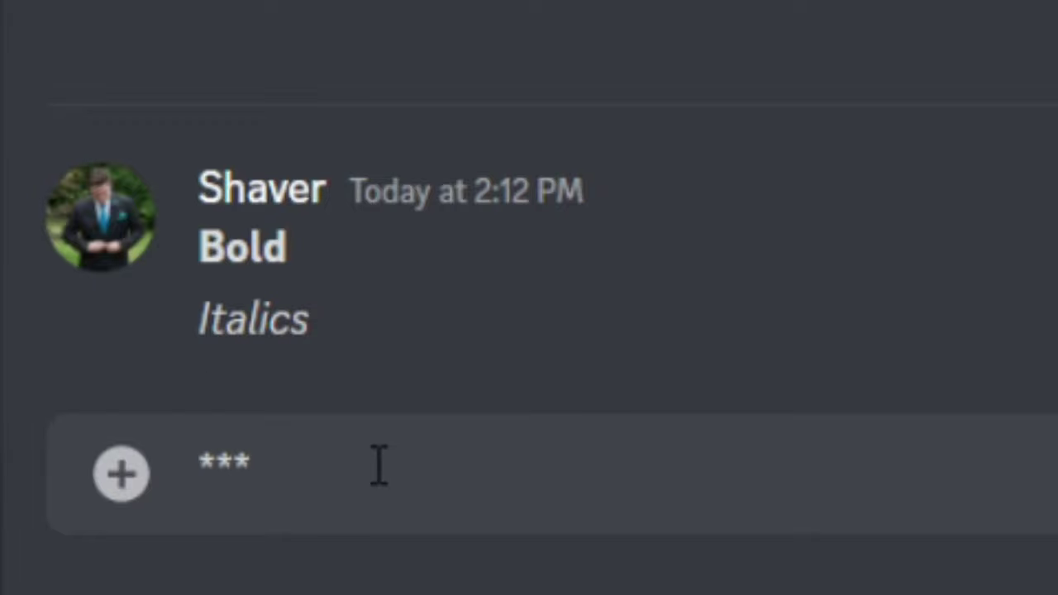
{"action": "type", "text": "Bolded Italics***"}
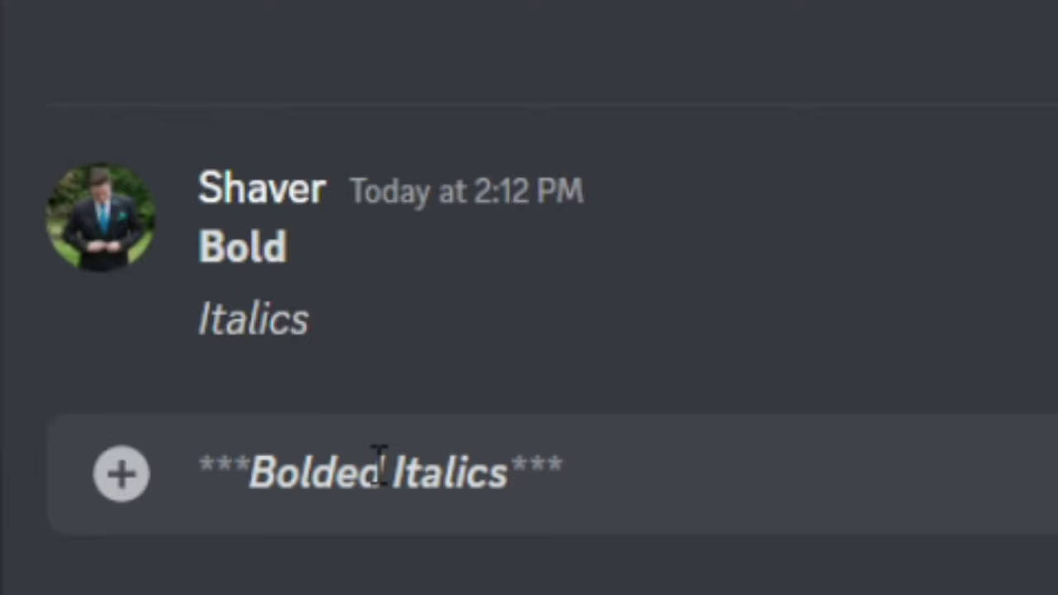
{"action": "key", "text": "Return"}
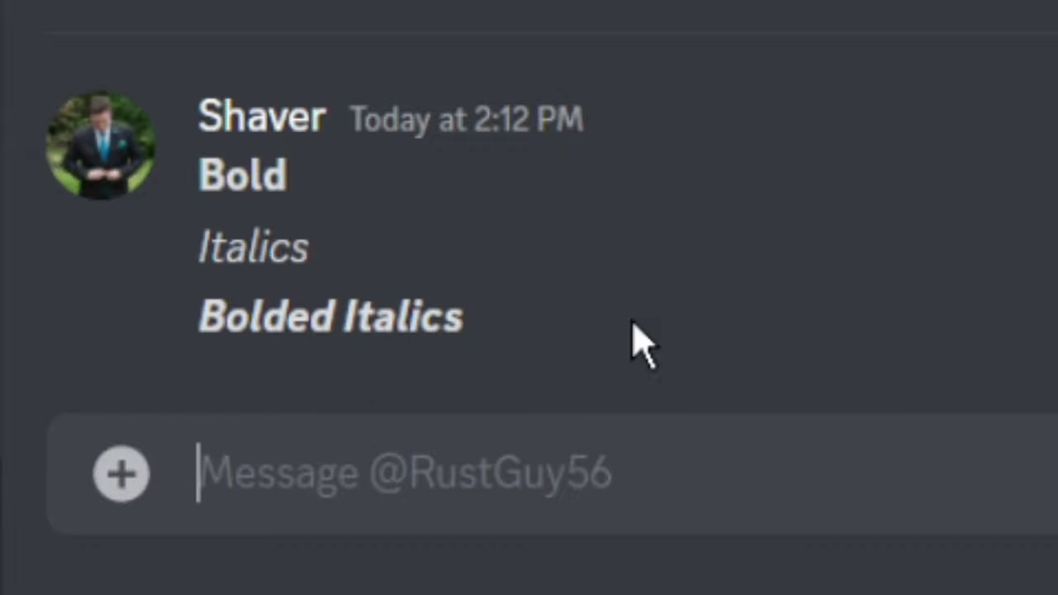
Send the message "Underlined" in the chat, formatted as underlined text with Markdown.
{"action": "type", "text": "__"}
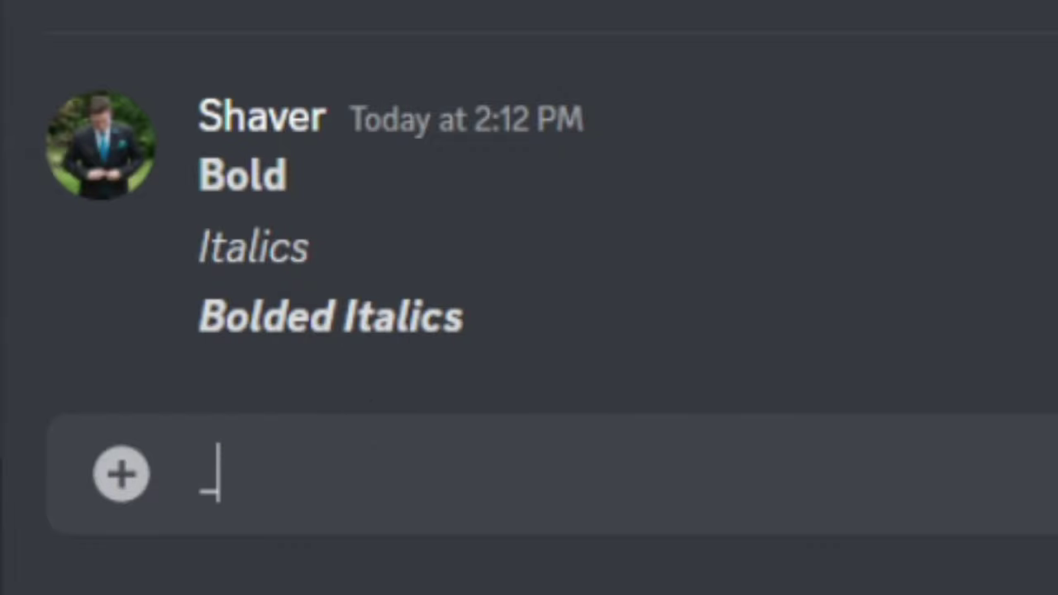
{"action": "type", "text": "Underlined"}
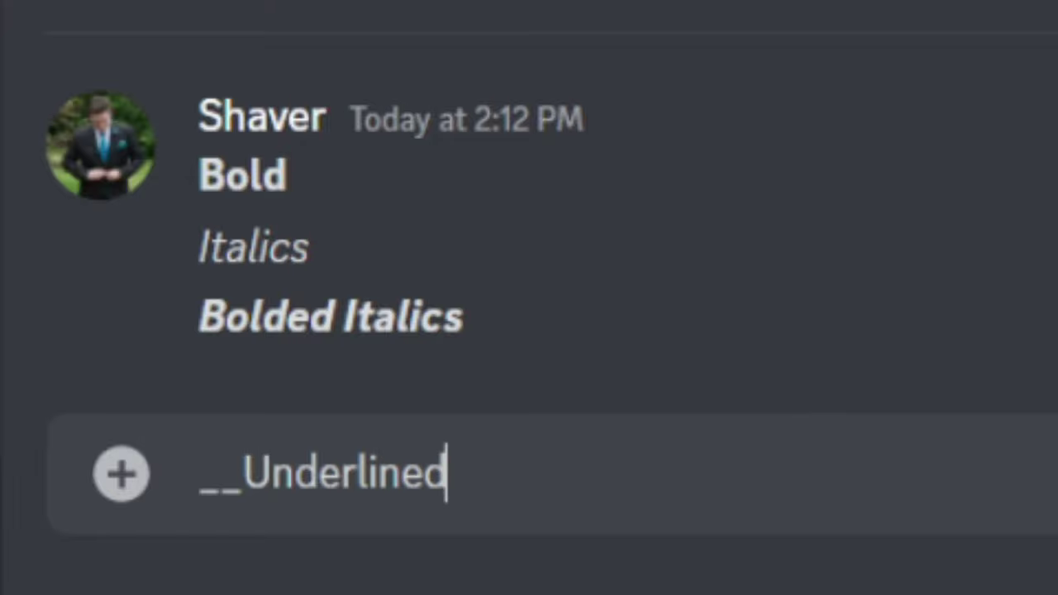
{"action": "type", "text": "__"}
{"action": "key", "text": "Return"}
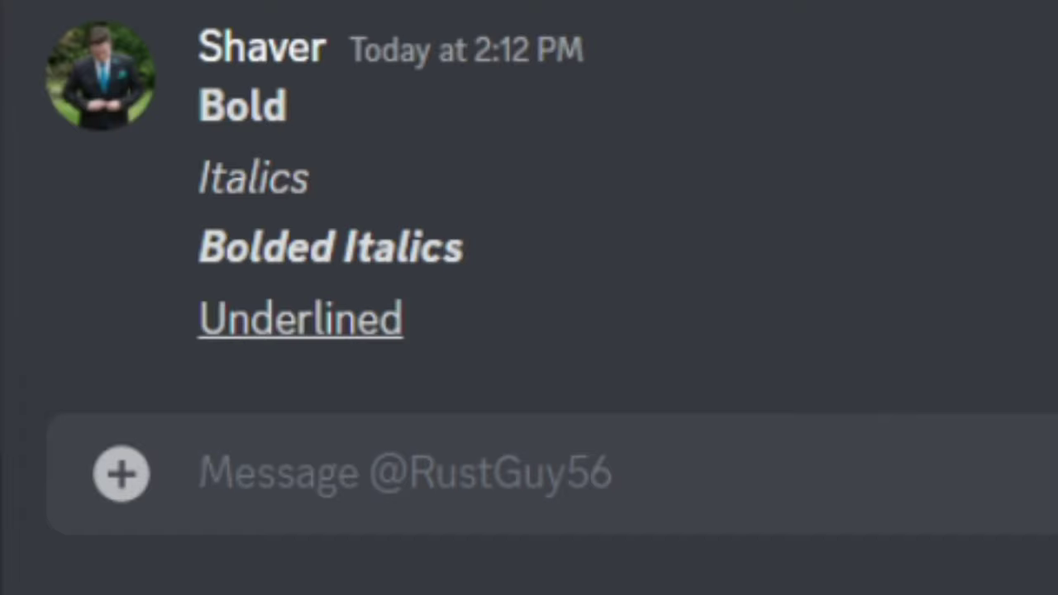
Send the message "Underlined Italics" in the chat, formatted as both underlined and italic using only underscore markers.
{"action": "type", "text": "___"}
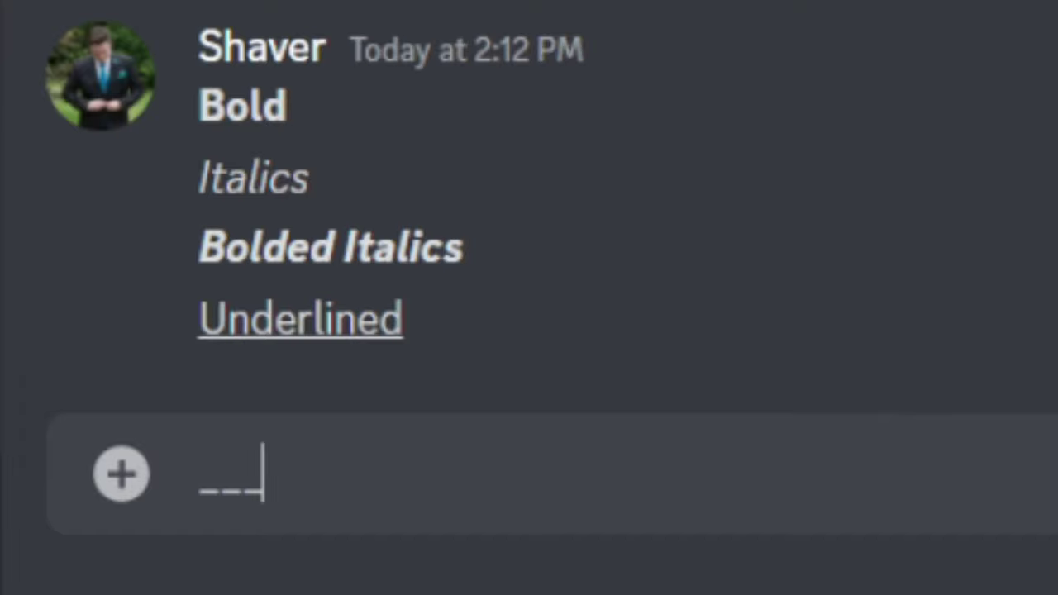
{"action": "type", "text": "Underlined Italics"}
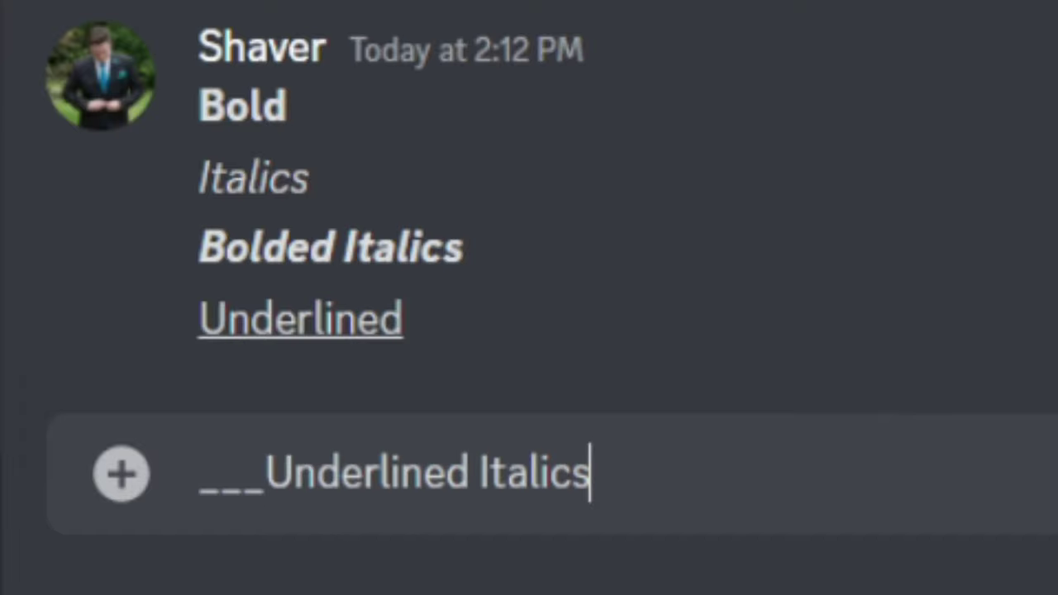
{"action": "type", "text": "___"}
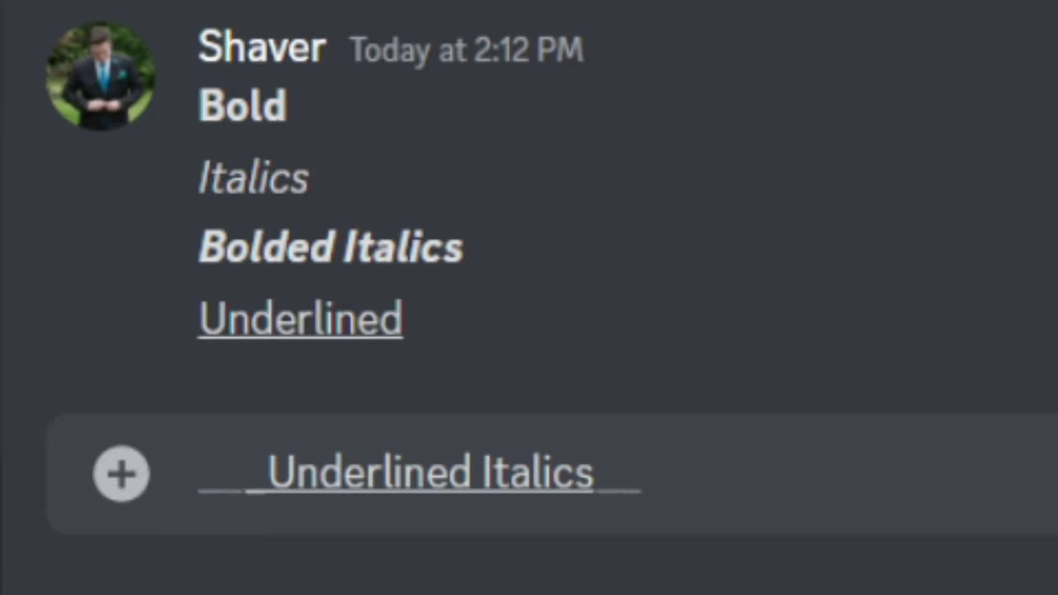
{"action": "key", "text": "Return"}
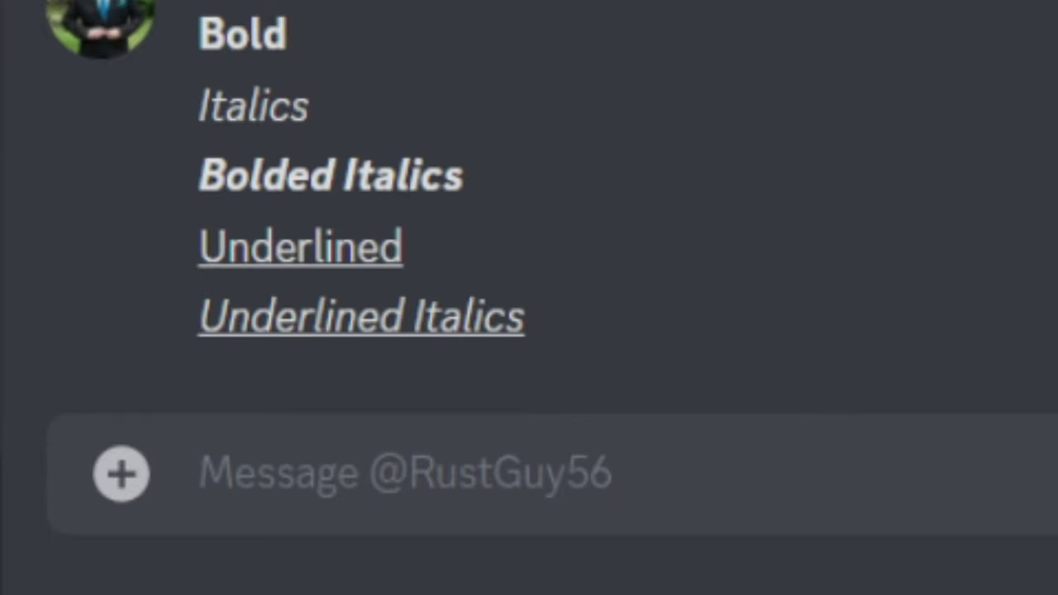
Send the message "Strikethrough Text" in the chat, formatted as struck-through text with Markdown.
{"action": "type", "text": "~~"}
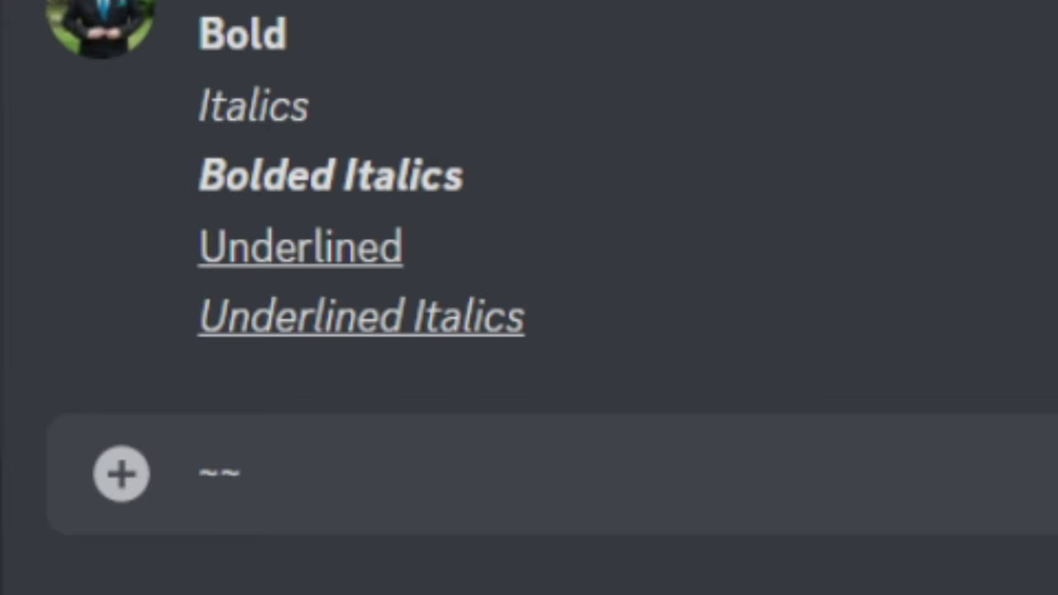
{"action": "type", "text": "Strikethrough Tex"}
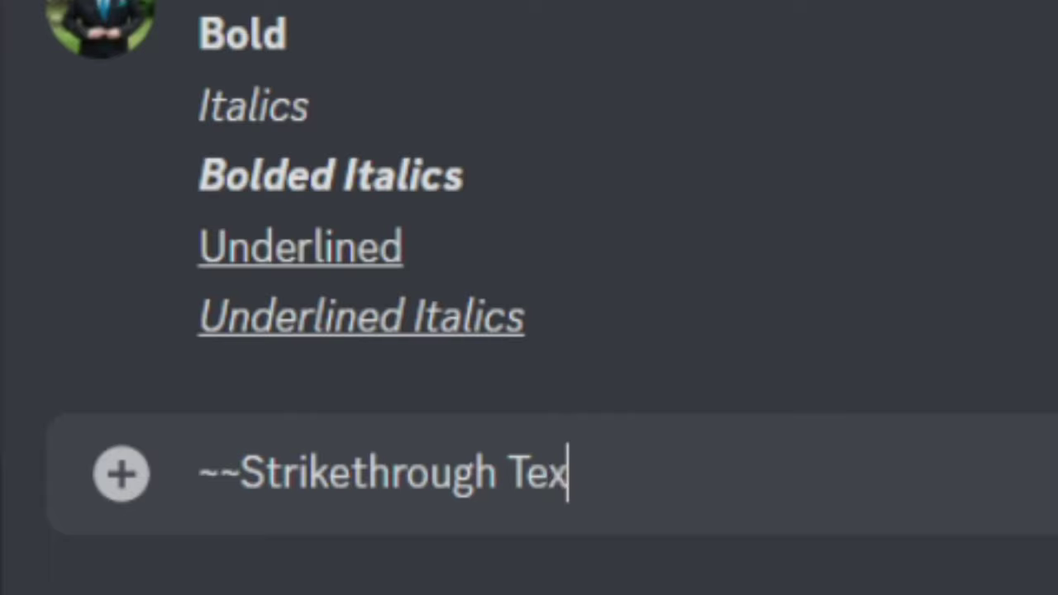
{"action": "type", "text": "t~~"}
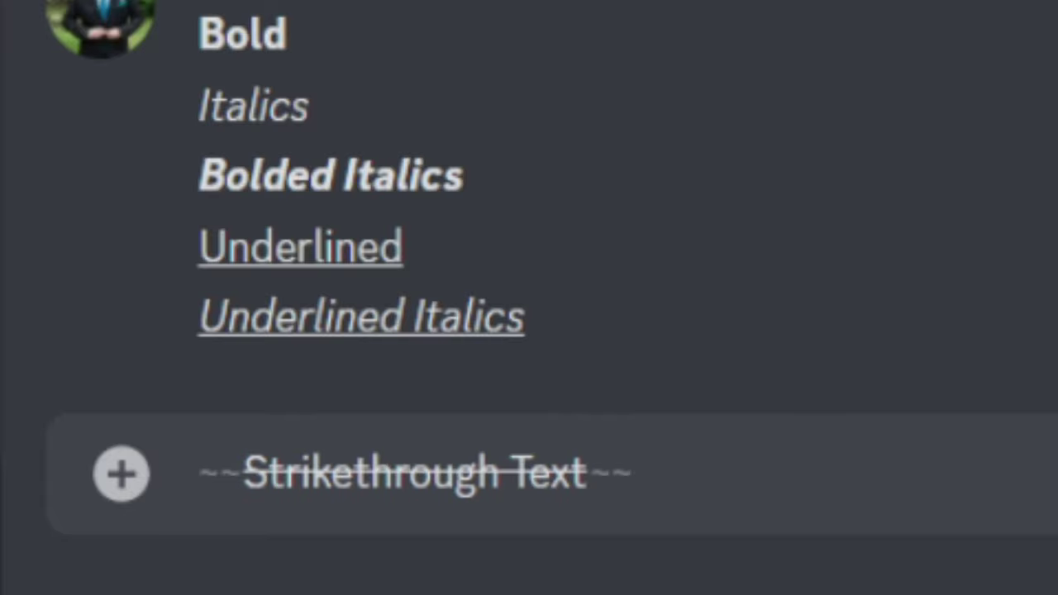
{"action": "key", "text": "Return"}
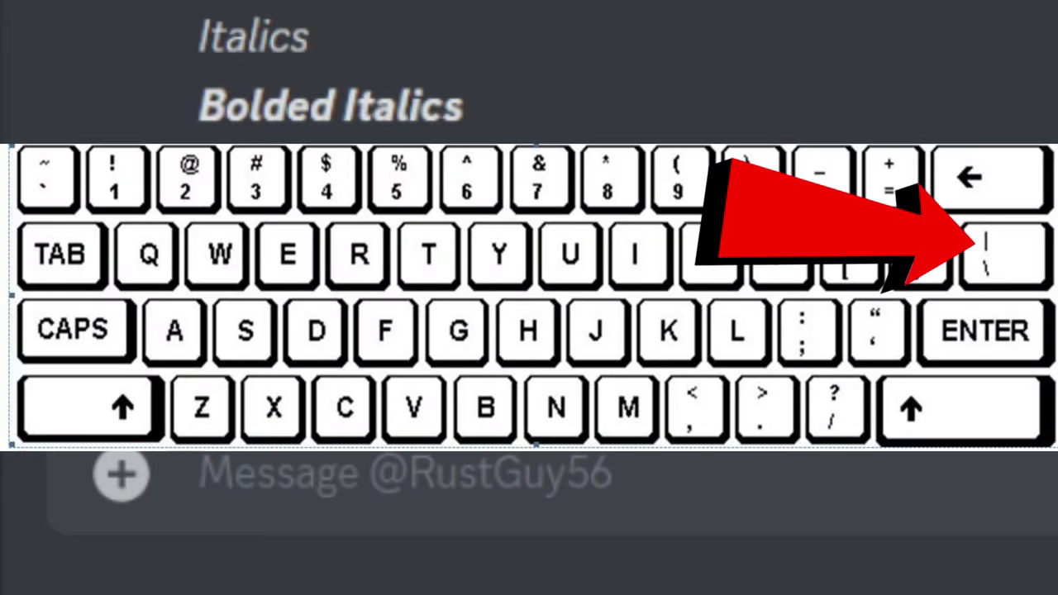
Send the message "Spoiler" hidden as spoiler text with Markdown, and reveal it in the chat.
{"action": "type", "text": "|"}
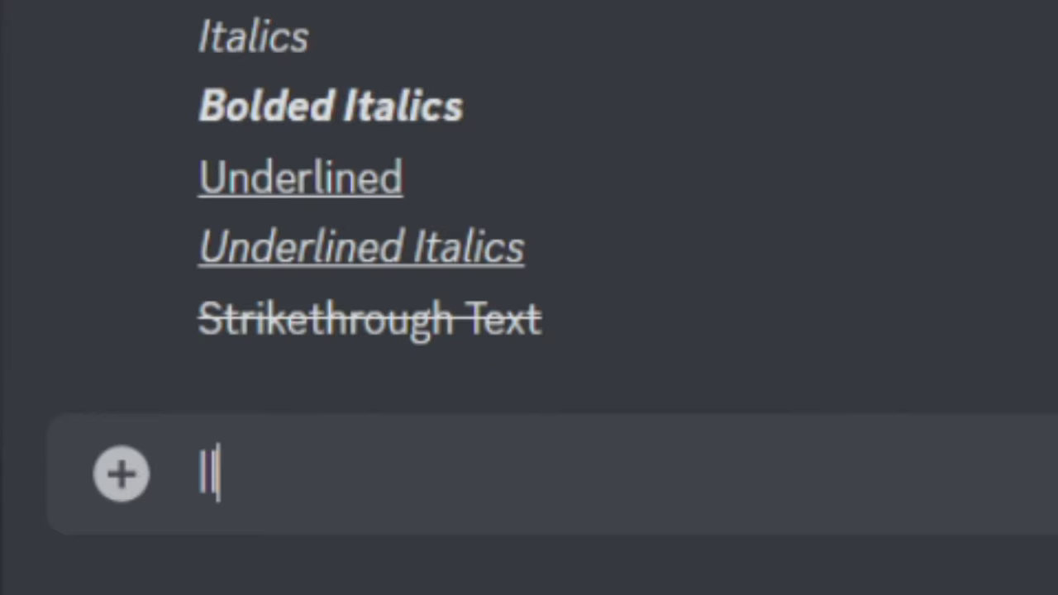
{"action": "type", "text": "|Spoiler"}
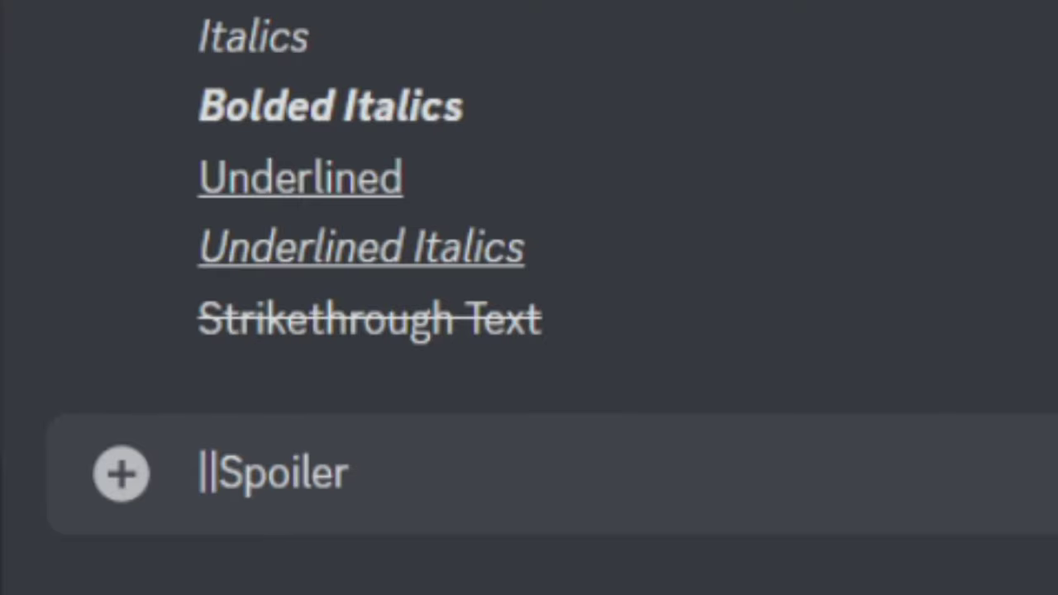
{"action": "type", "text": "||"}
{"action": "key", "text": "Return"}
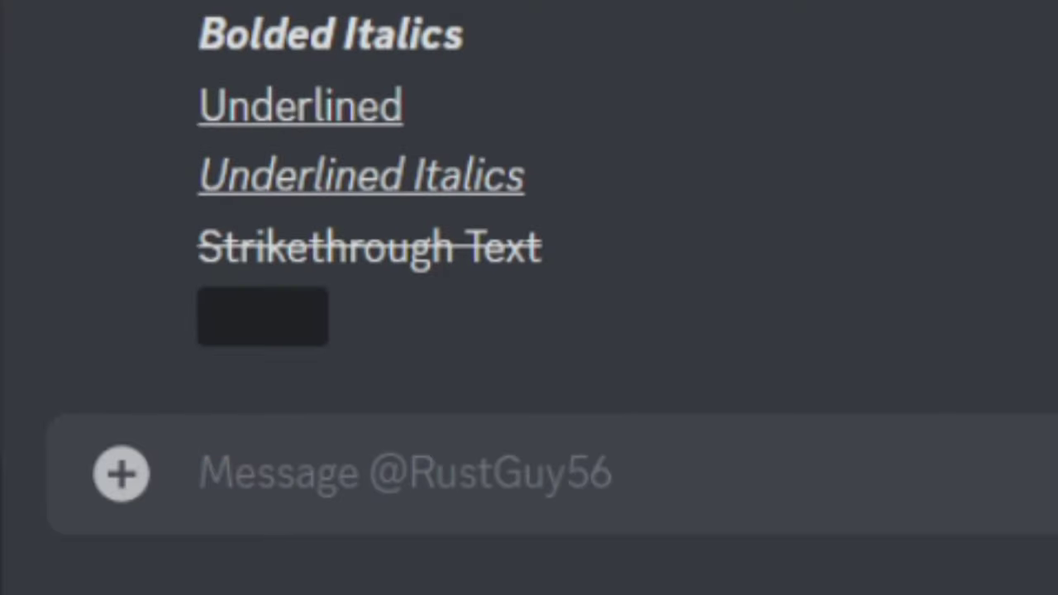
{"action": "left_click", "coordinate": [243, 331]}
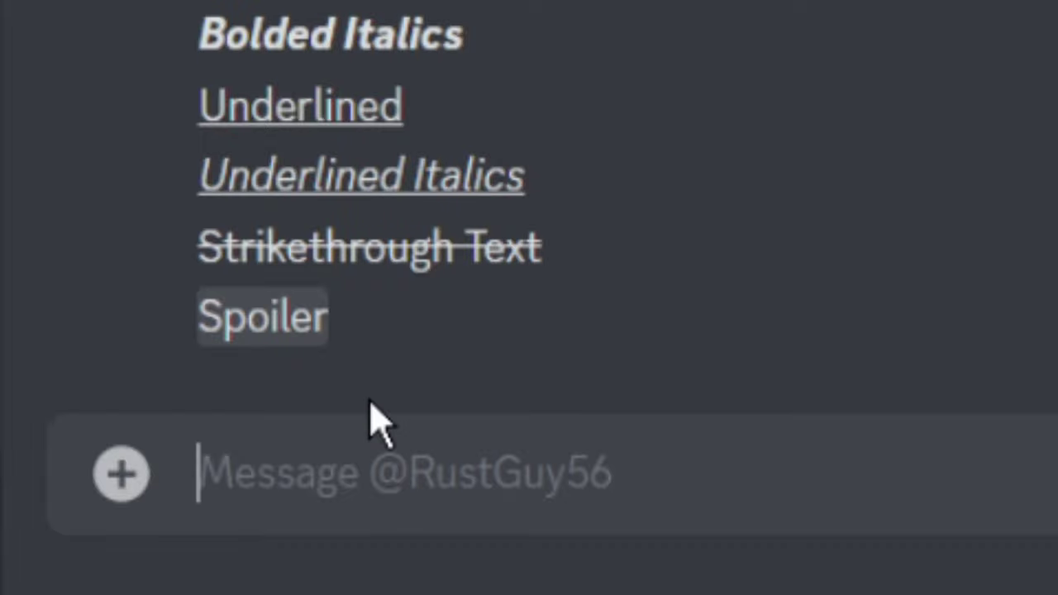
Attach the image discord wumpus.PNG to a new message and mark the attachment as a spoiler.
{"action": "left_click", "coordinate": [133, 486]}
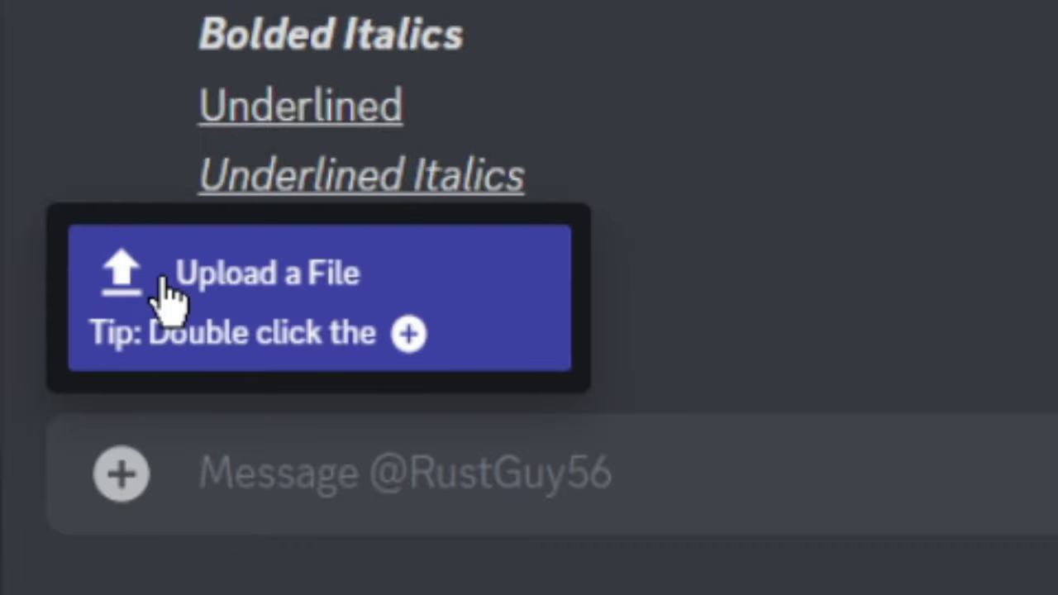
{"action": "left_click", "coordinate": [170, 294]}
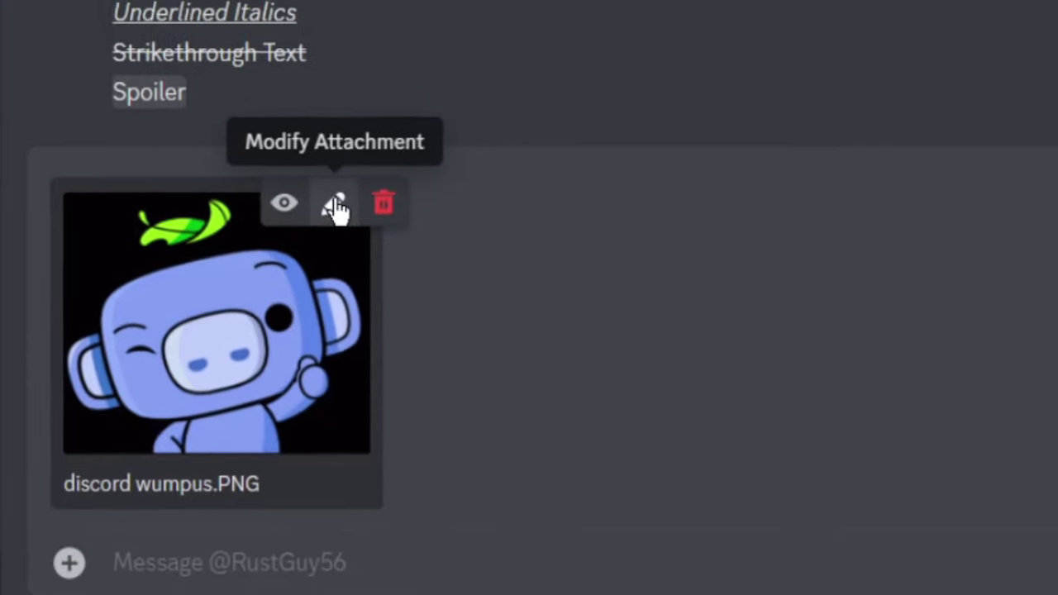
{"action": "left_click", "coordinate": [398, 107]}
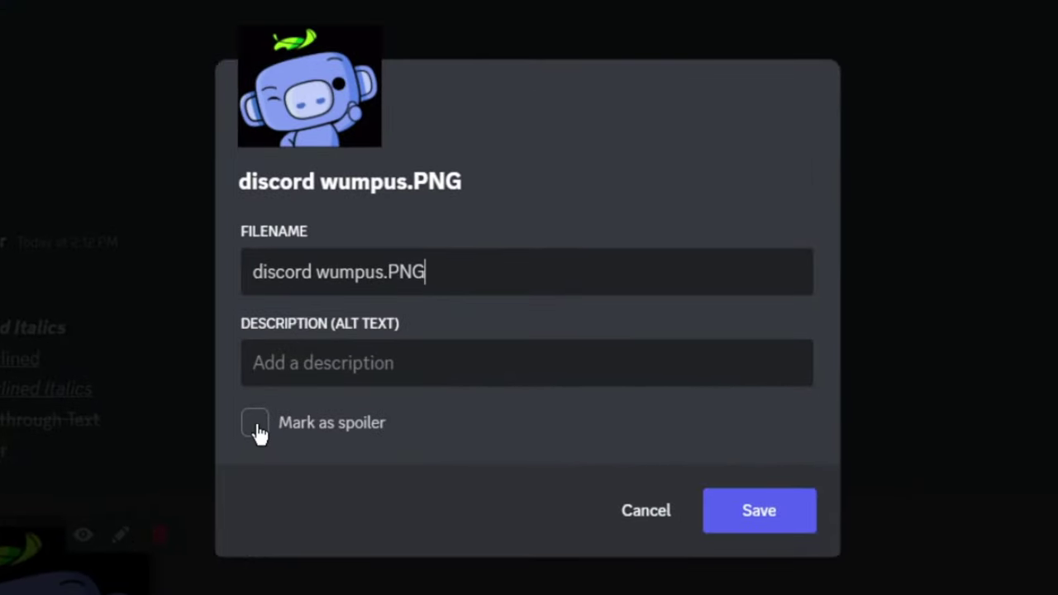
{"action": "left_click", "coordinate": [255, 424]}
{"action": "left_click", "coordinate": [800, 512]}
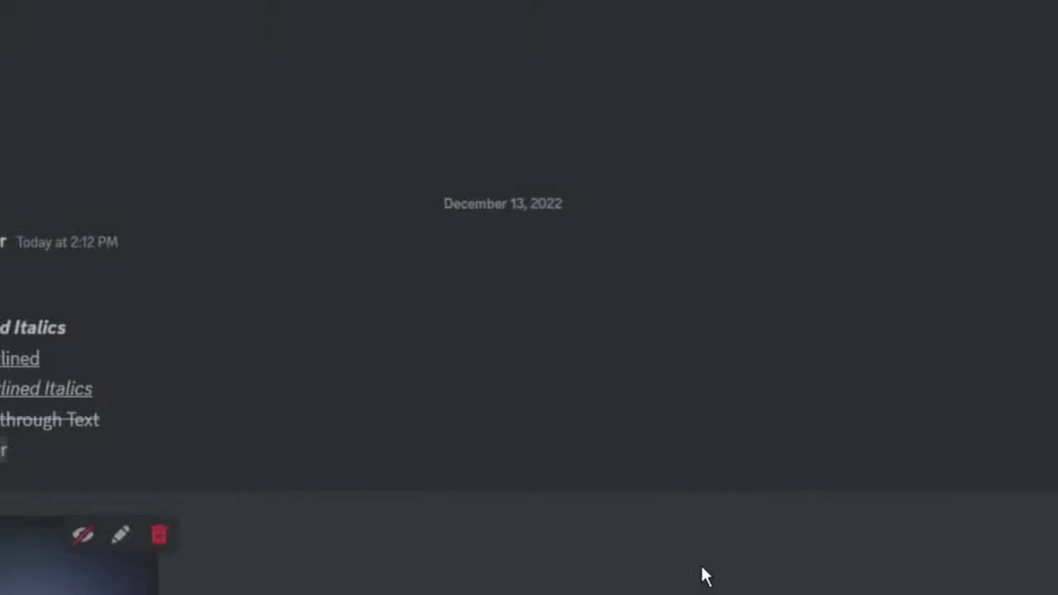
Send the spoiler-marked image and reveal it in the chat.
{"action": "key", "text": "Return"}
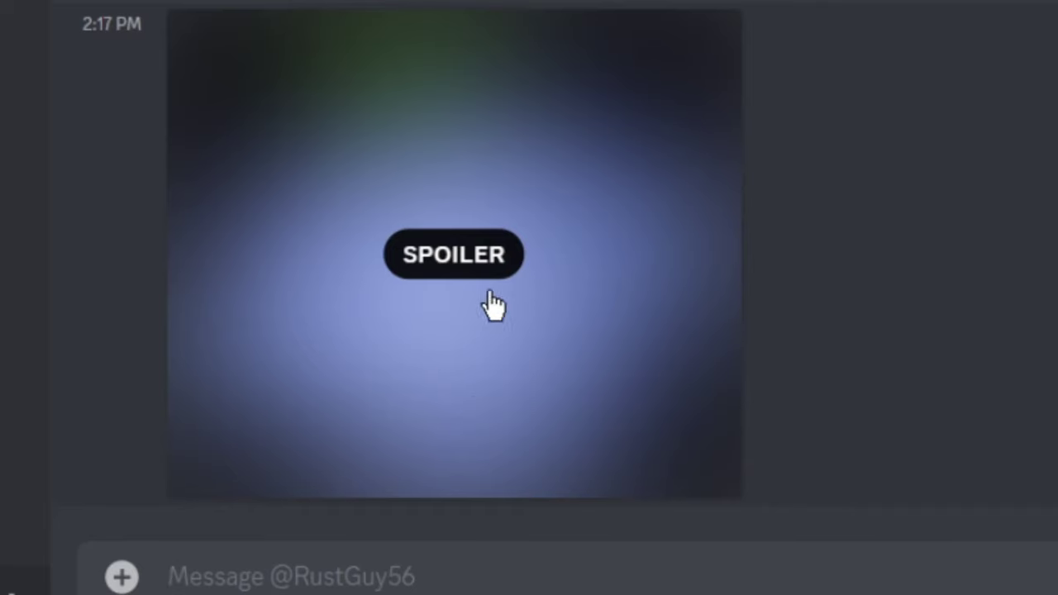
{"action": "left_click", "coordinate": [463, 266]}
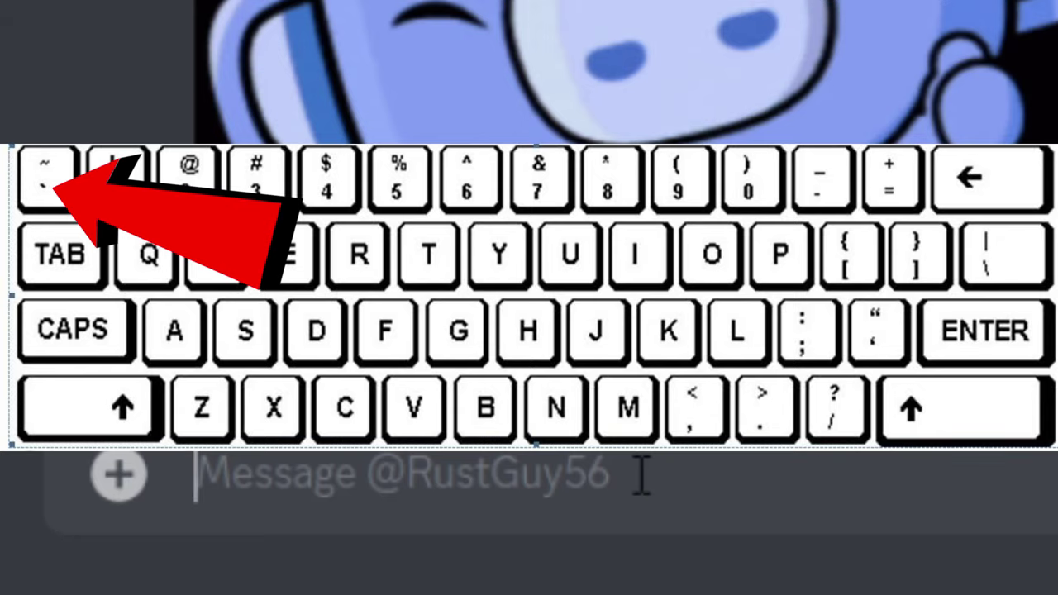
Send the message "Block Text" in the chat, formatted as inline code with Markdown.
{"action": "type", "text": "`B"}
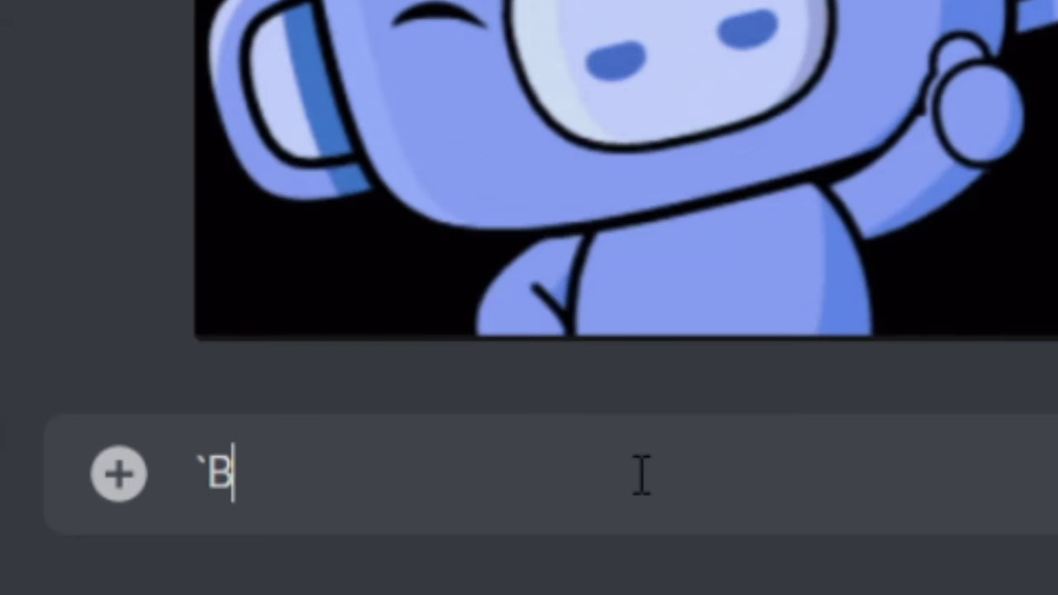
{"action": "type", "text": "lock Text"}
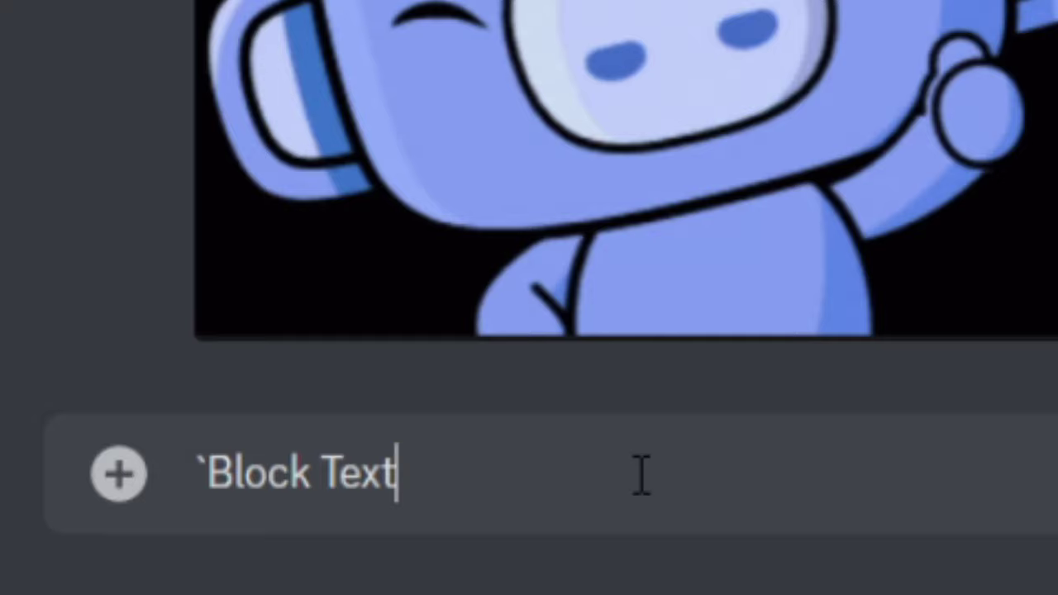
{"action": "type", "text": "`"}
{"action": "key", "text": "Return"}
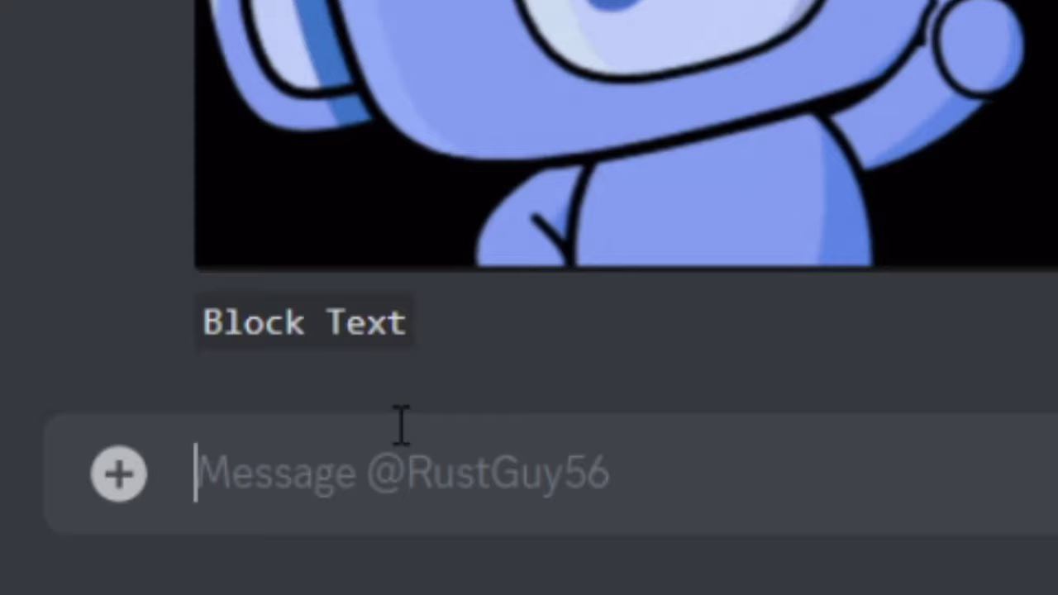
Send a multi-line Markdown code block containing "Block", "text" and "text" on three separate lines.
{"action": "type", "text": "```"}
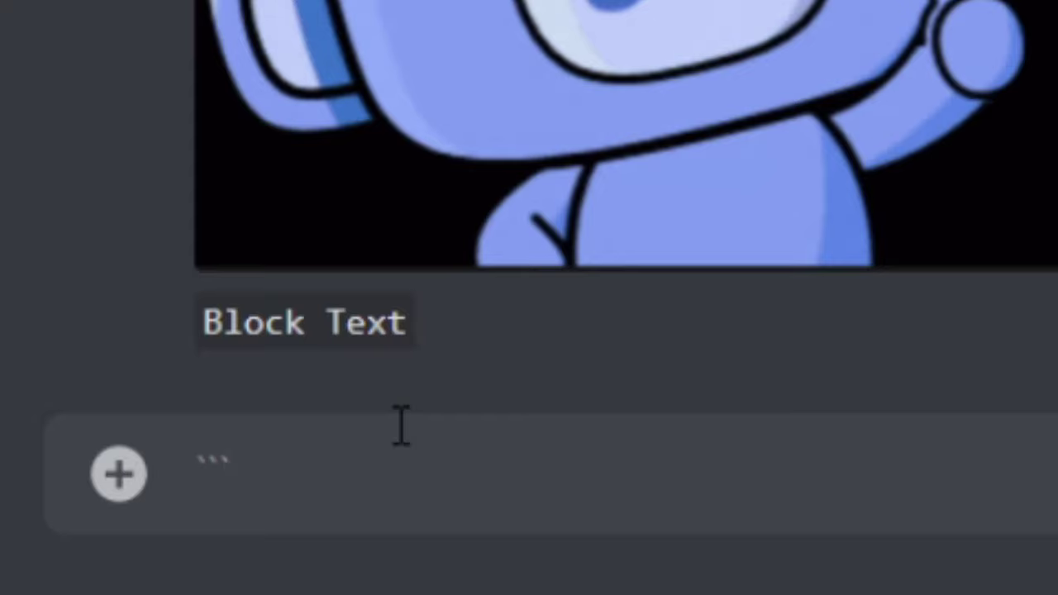
{"action": "key", "text": "shift+Return"}
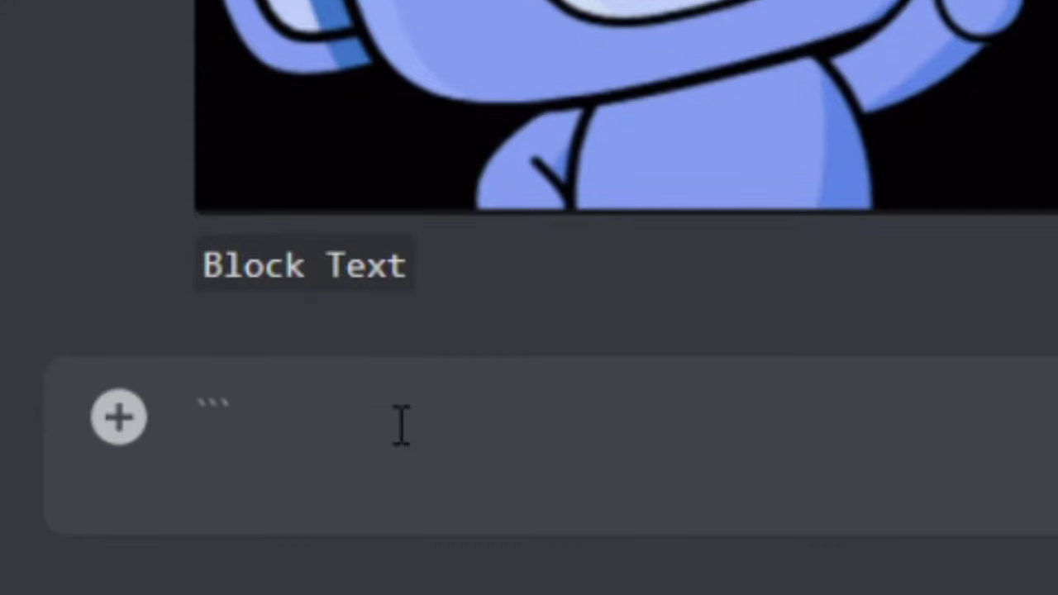
{"action": "type", "text": "Block"}
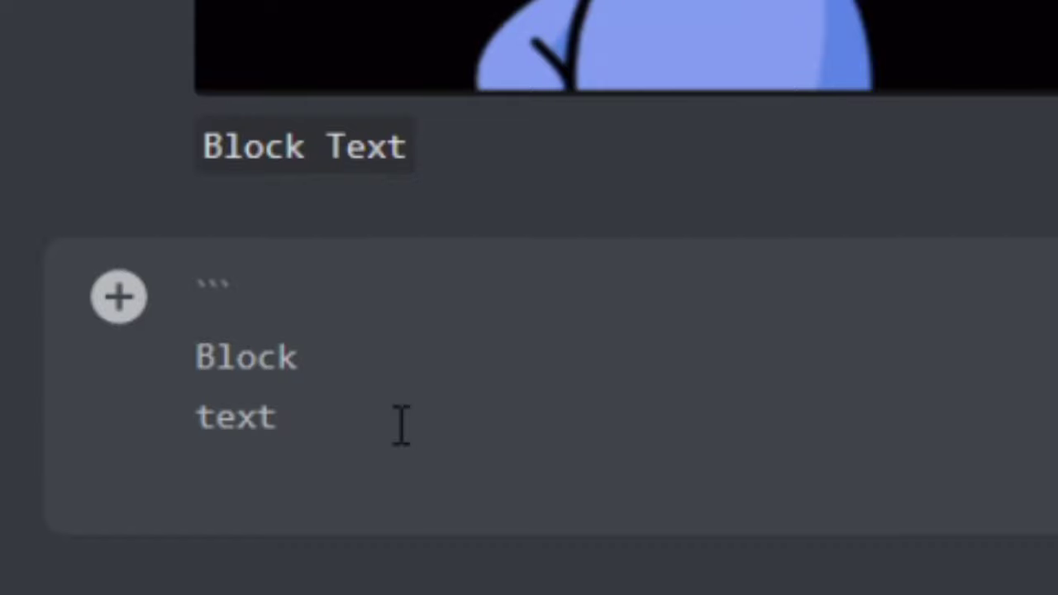
{"action": "type", "text": "text"}
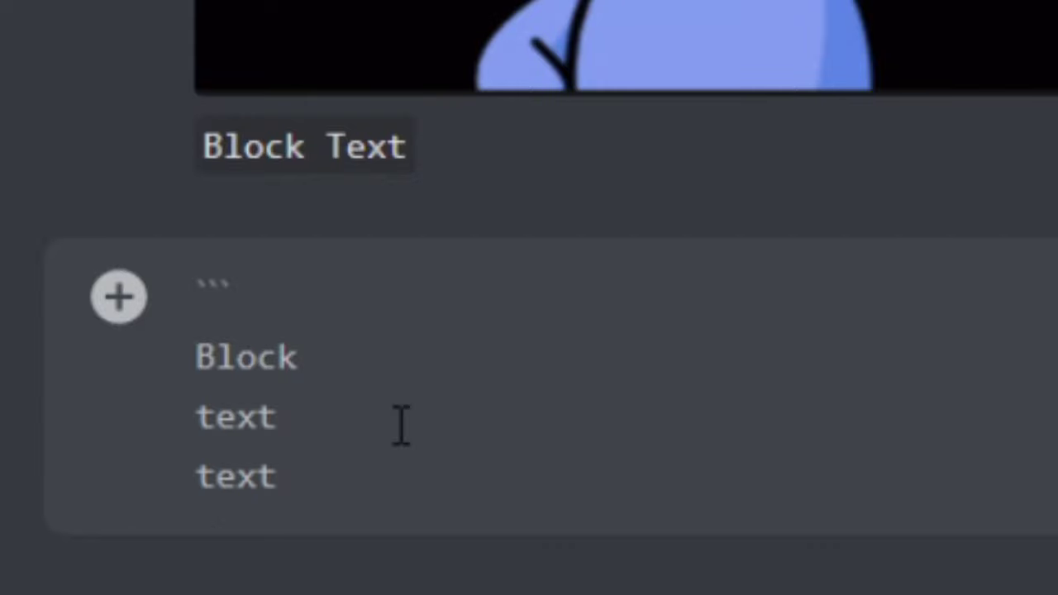
{"action": "type", "text": "```"}
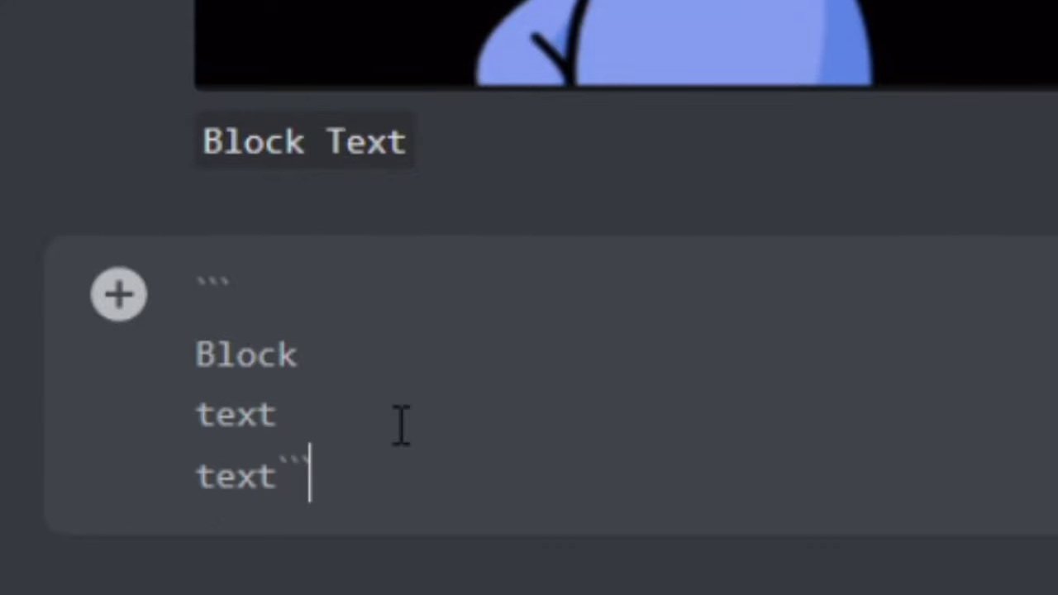
{"action": "key", "text": "Return"}
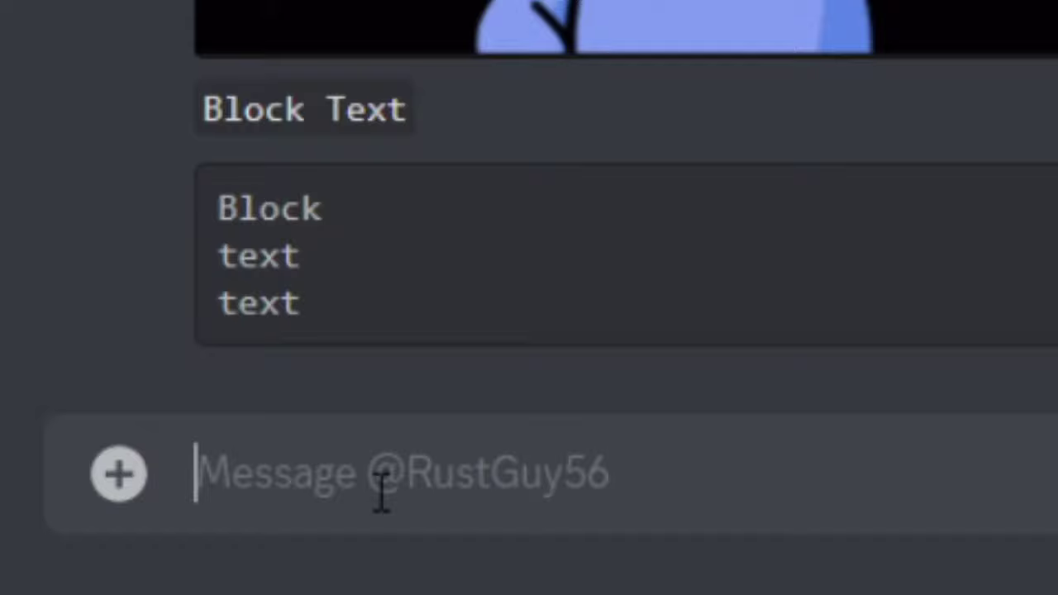
Send the message "Quote" in the chat, formatted as a single-line block quote with Markdown.
{"action": "type", "text": ">"}
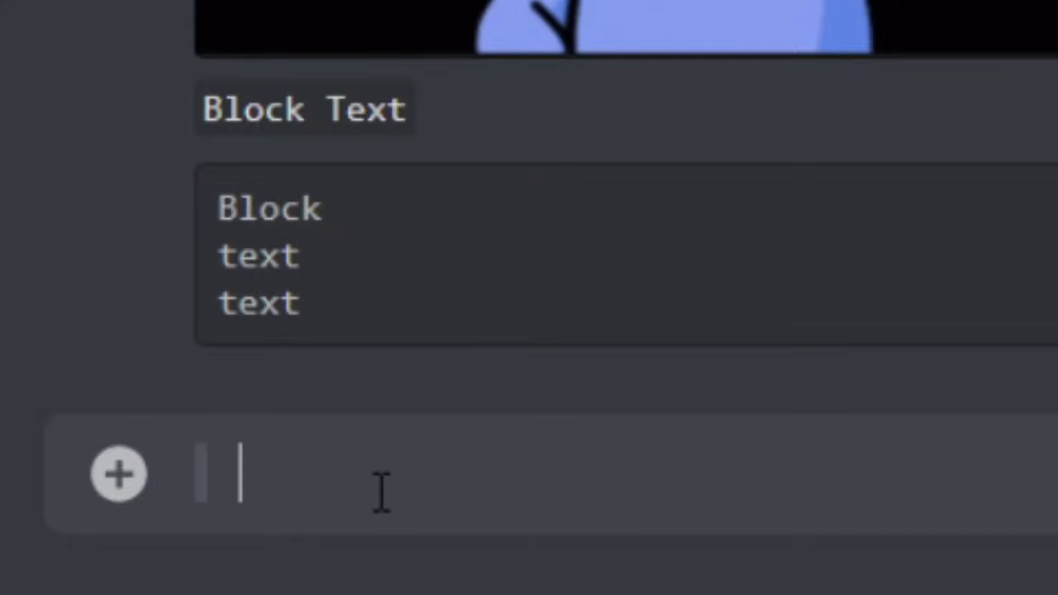
{"action": "type", "text": " Quote"}
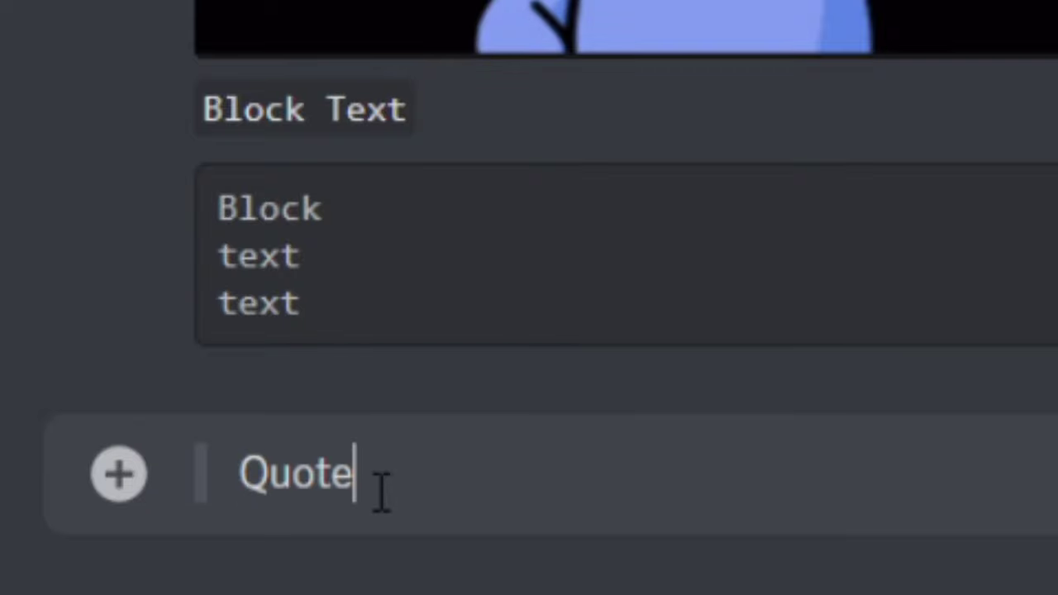
{"action": "key", "text": "Return"}
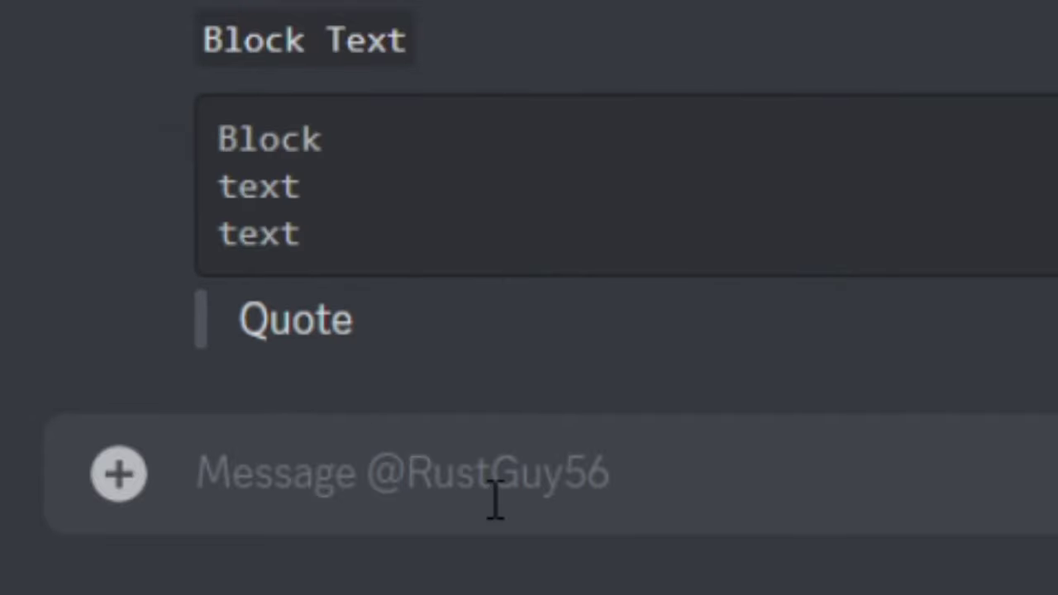
Send one multi-line Markdown block quote with the lines "quote", "jdjjd", "example", "hi" and "subscribe".
{"action": "type", "text": ">>> "}
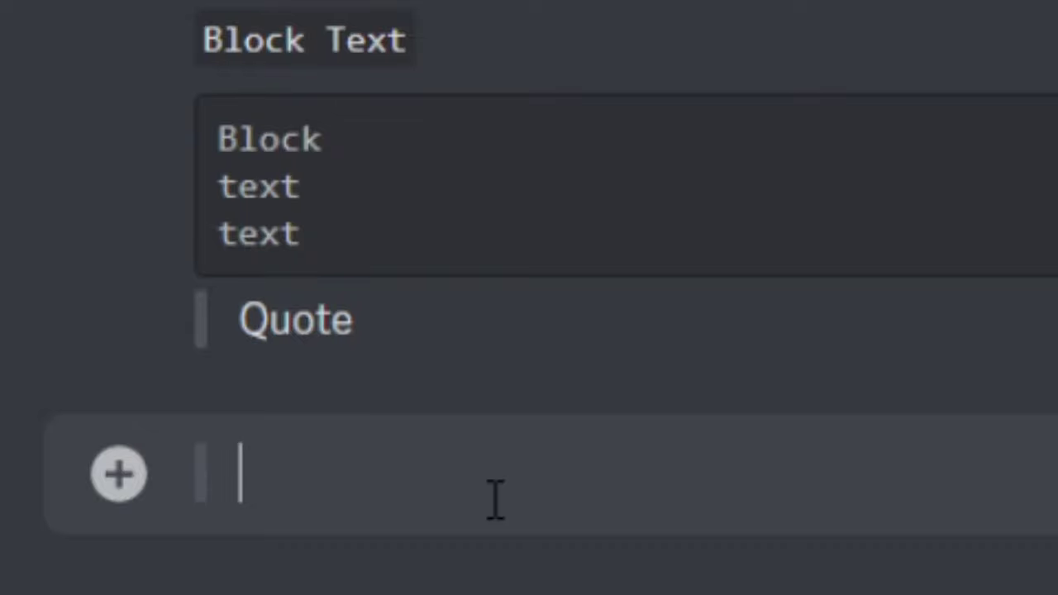
{"action": "type", "text": "quote"}
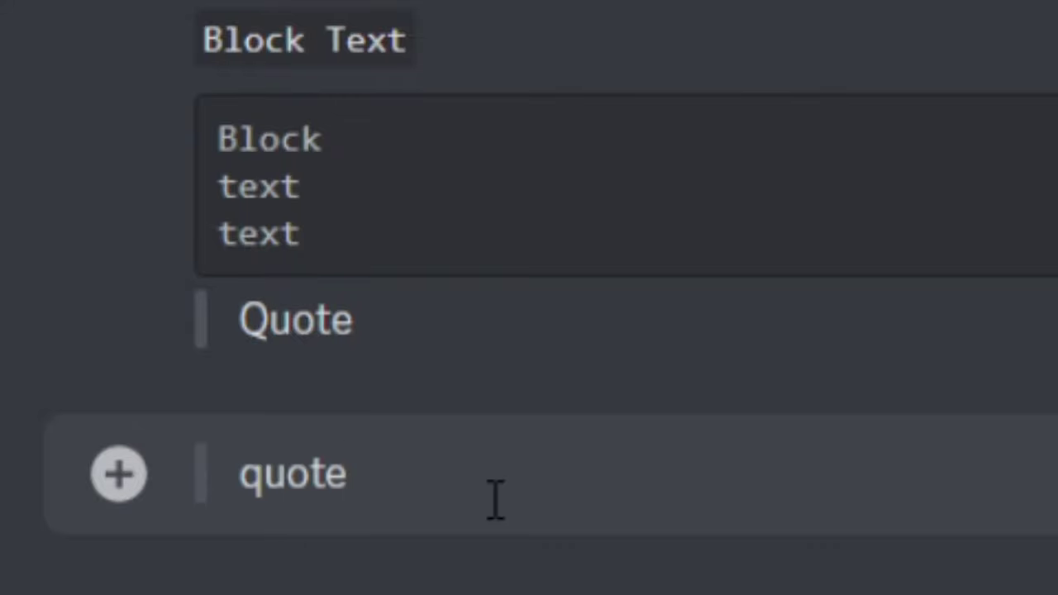
{"action": "key", "text": "shift+Return"}
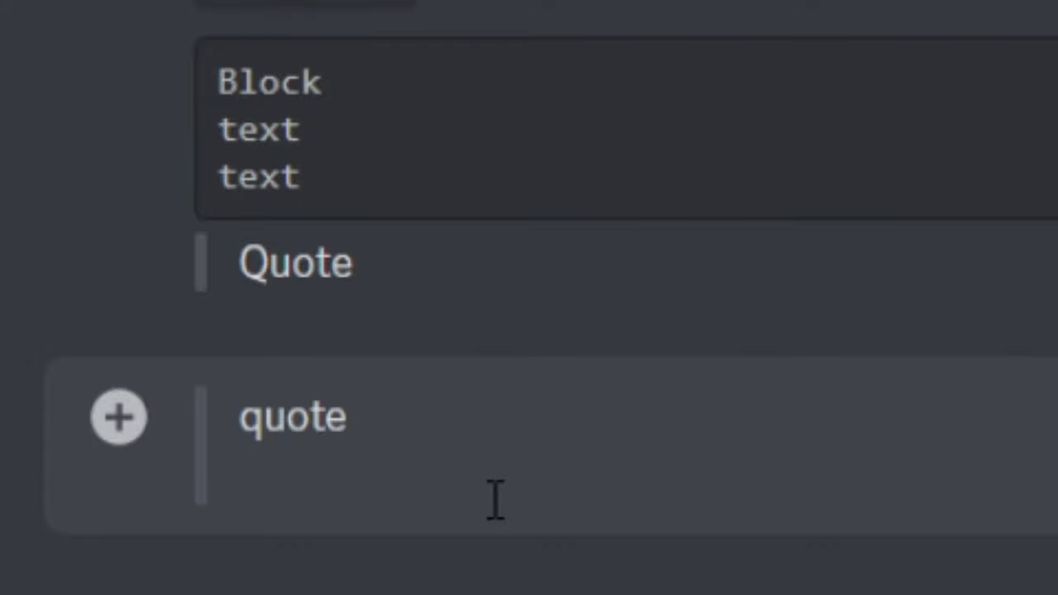
{"action": "type", "text": "jdjjd"}
{"action": "key", "text": "shift+Return"}
{"action": "type", "text": "example"}
{"action": "key", "text": "shift+Return"}
{"action": "type", "text": "hi"}
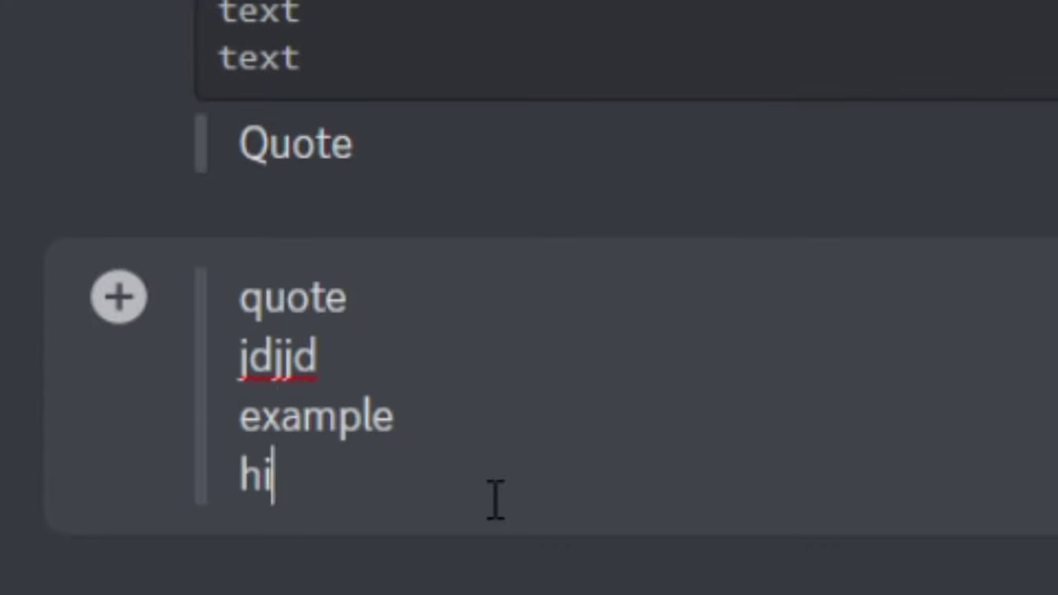
{"action": "key", "text": "shift+Return"}
{"action": "type", "text": "subscribe"}
{"action": "key", "text": "Return"}
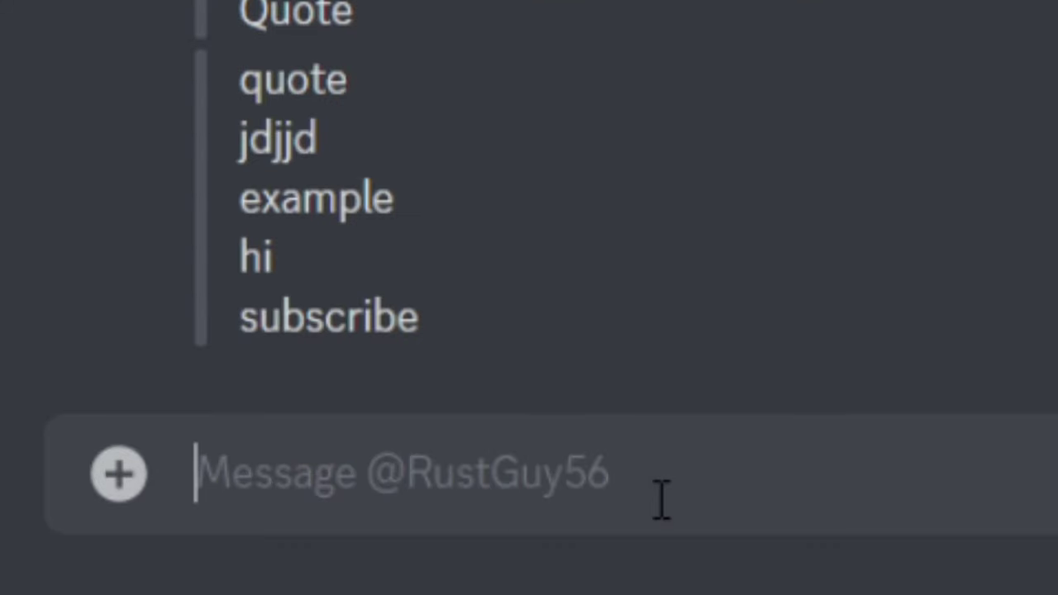
Send a blank message in the chat using two underscores separated by a space.
{"action": "type", "text": "_"}
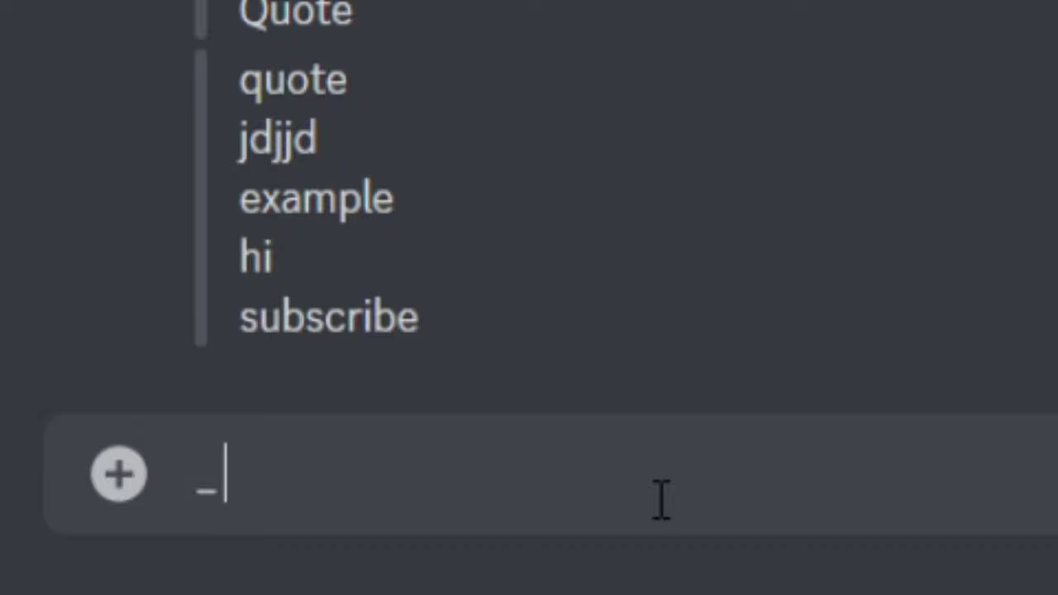
{"action": "type", "text": " _"}
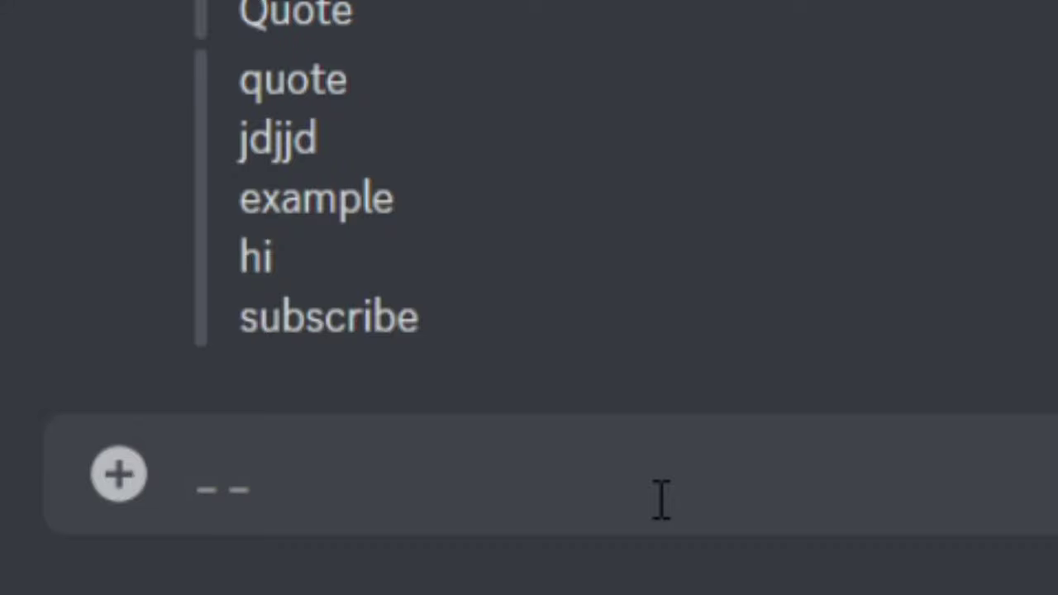
{"action": "key", "text": "Return"}
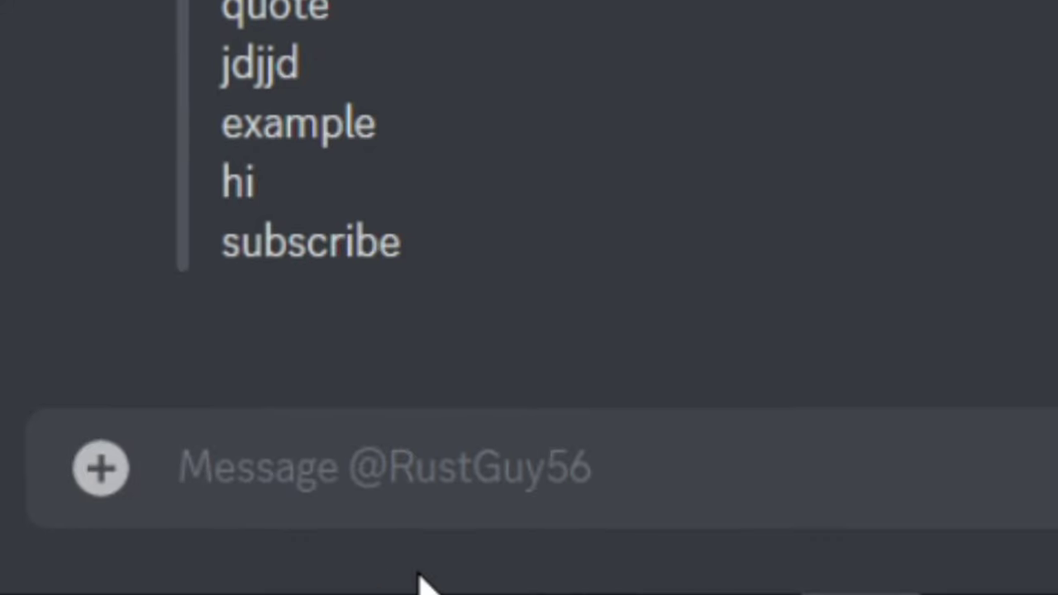
Write "video," as the start of a new chat message.
{"action": "type", "text": "v"}
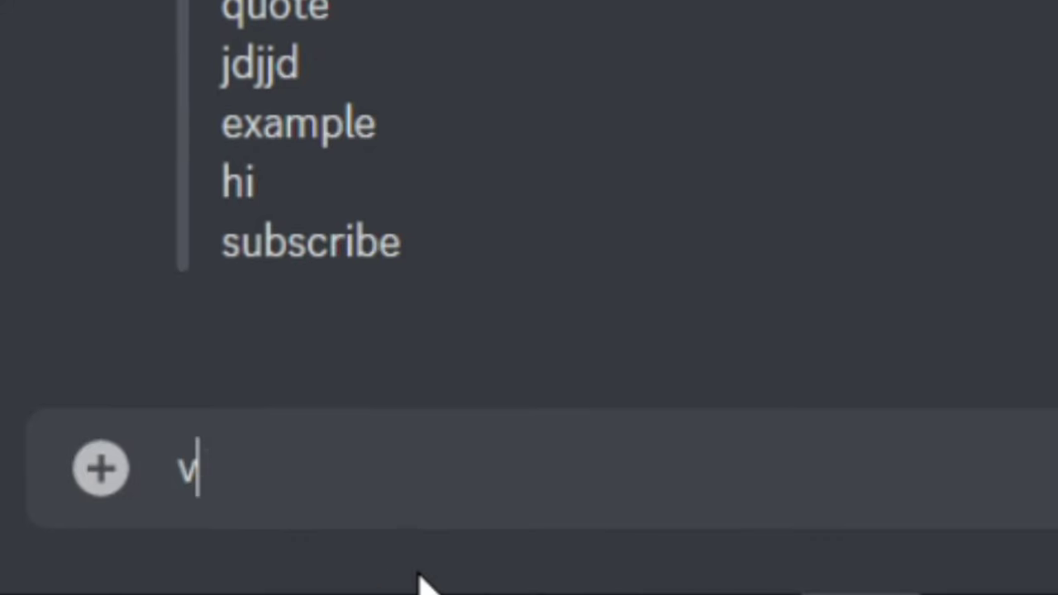
{"action": "type", "text": "ideo,_"}
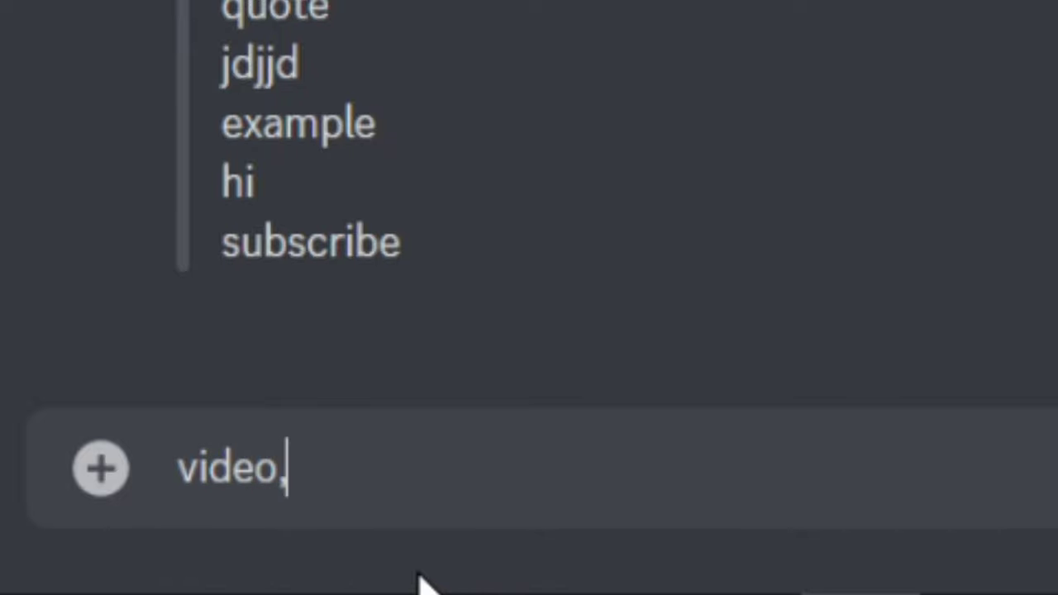